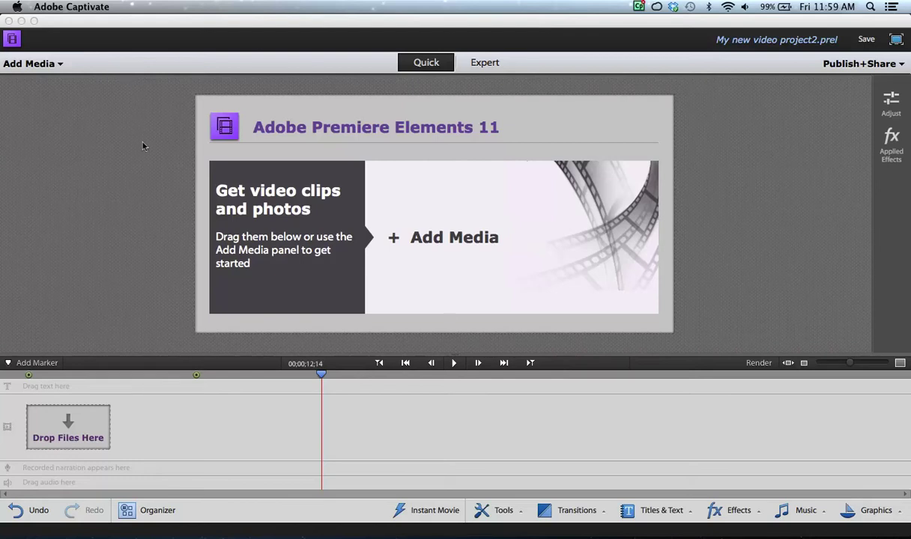
- Bring the Premiere Elements window forward and view the Add Media options without choosing one
click(145, 182)
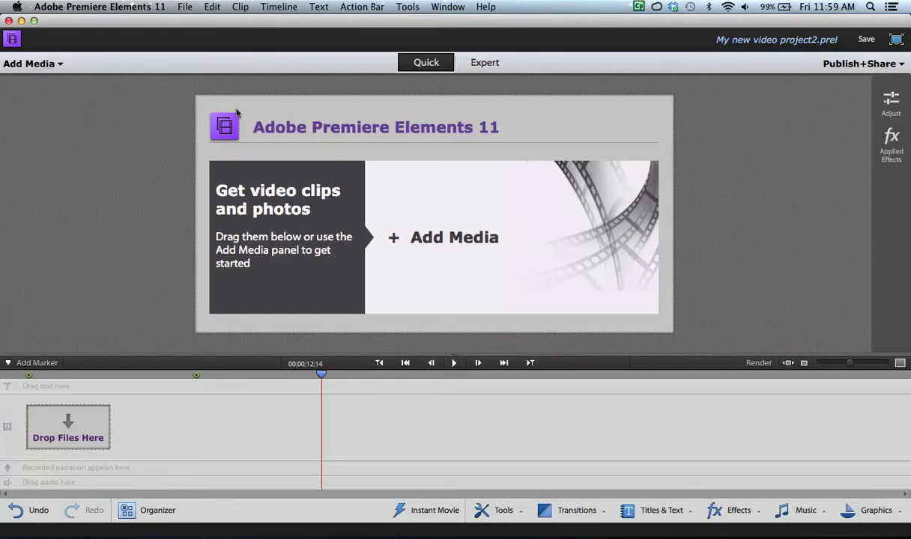
click(54, 66)
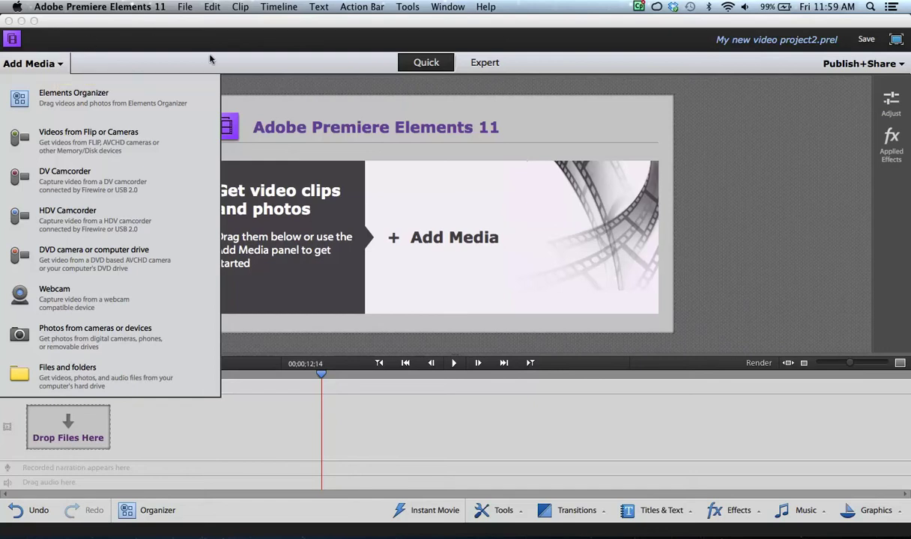
click(263, 78)
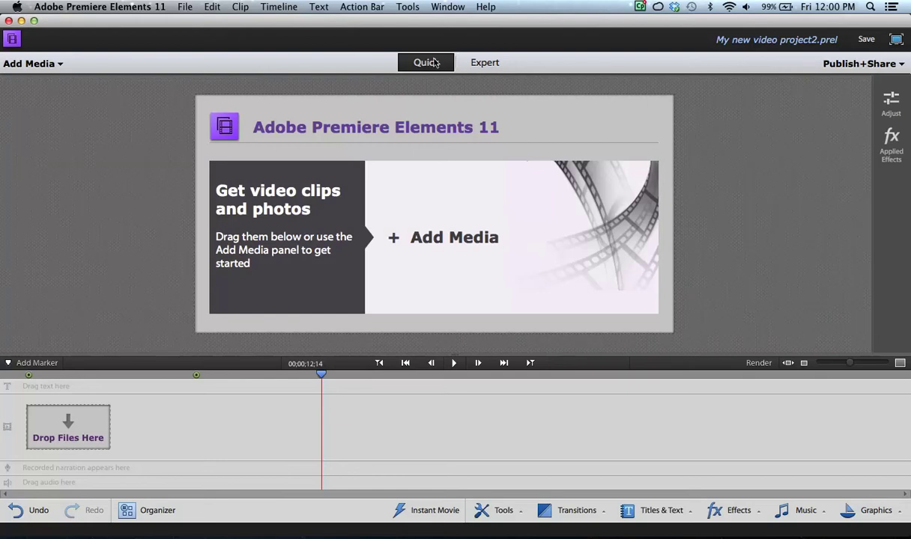
- Toggle between the Expert and Quick views twice, ending in Quick view
click(485, 64)
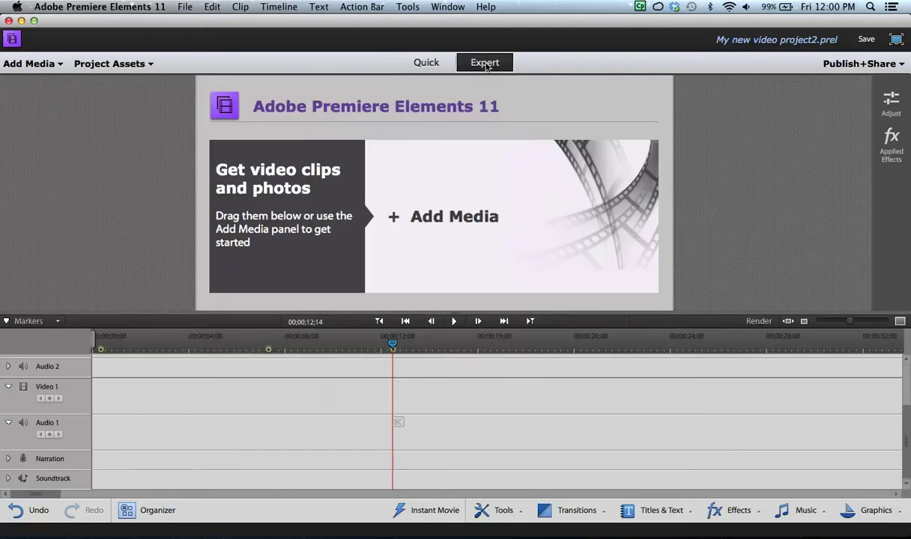
click(422, 62)
click(466, 65)
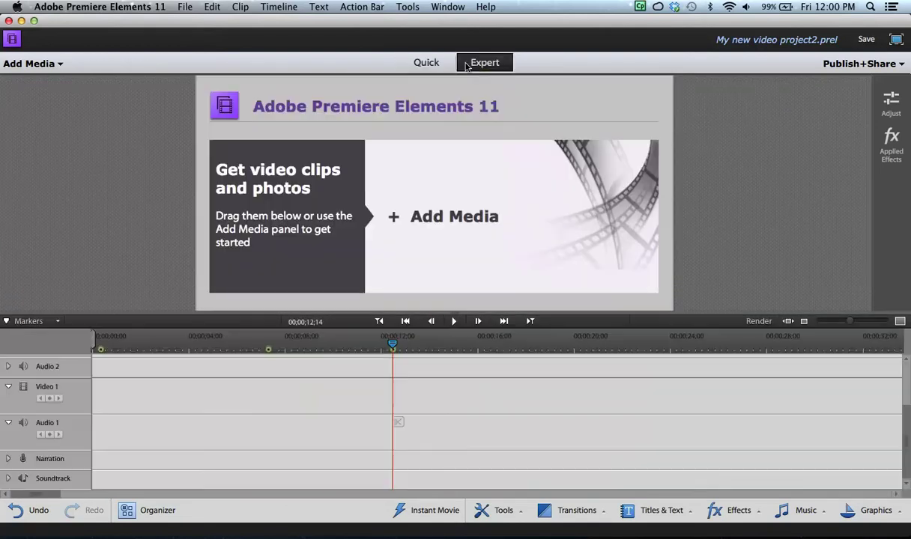
click(422, 63)
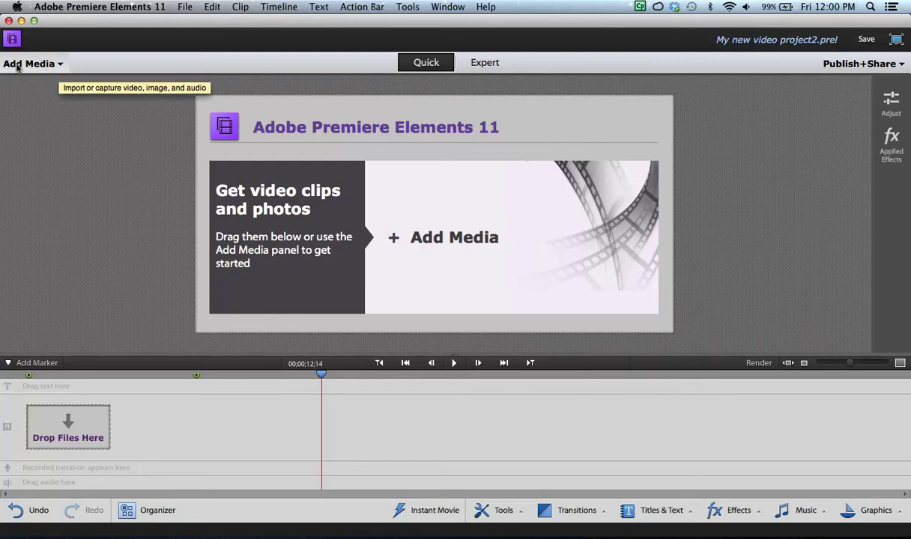
- Import clips 1.MP4 through 5.MP4 from Documents > Adobe Demos > PEPE > Premiere Elements Demo
click(23, 66)
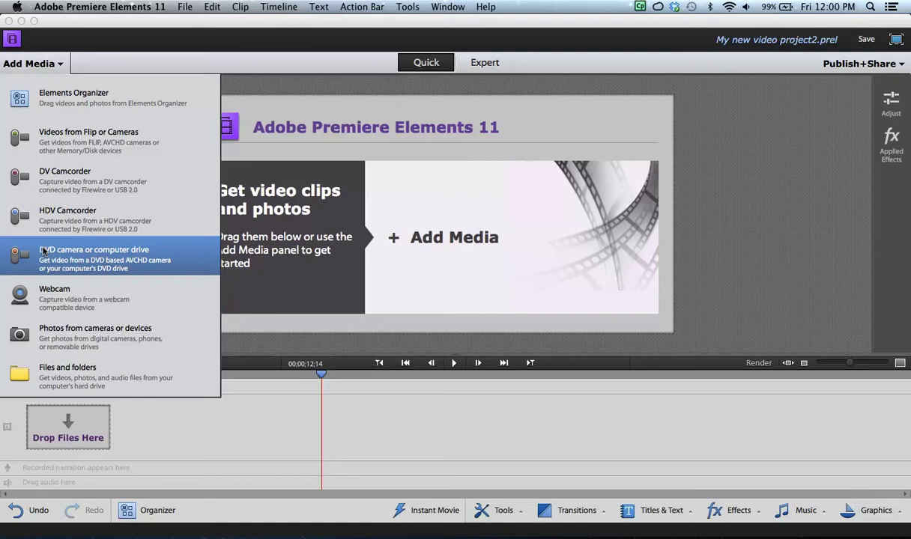
click(69, 379)
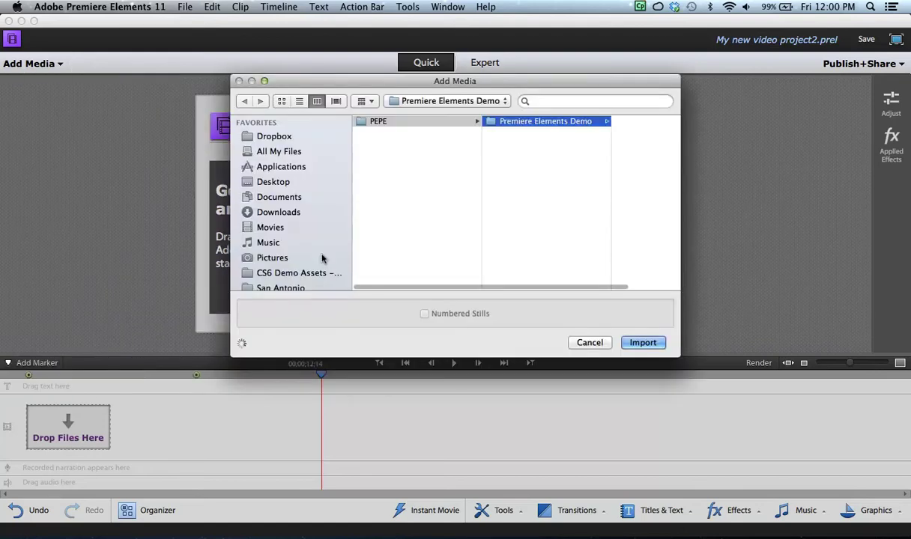
click(268, 197)
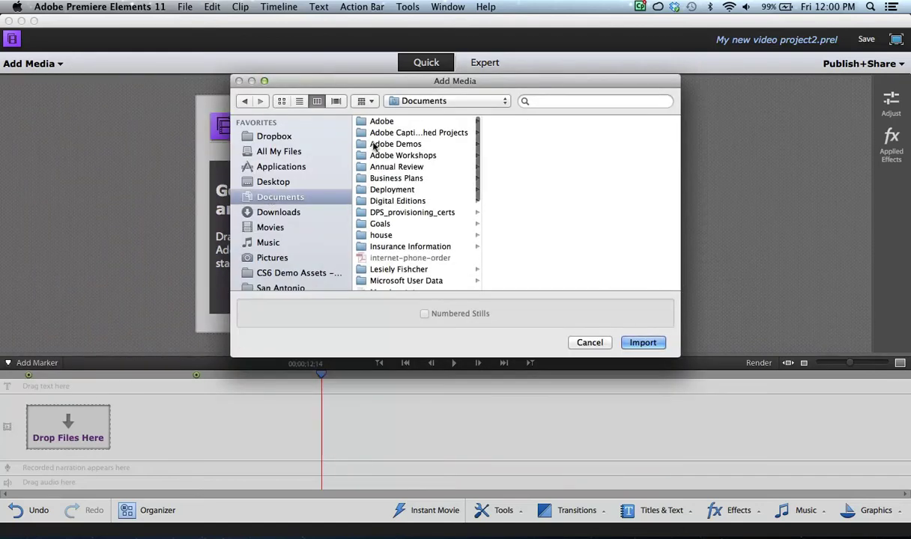
click(374, 144)
scroll(526, 187, down, 4)
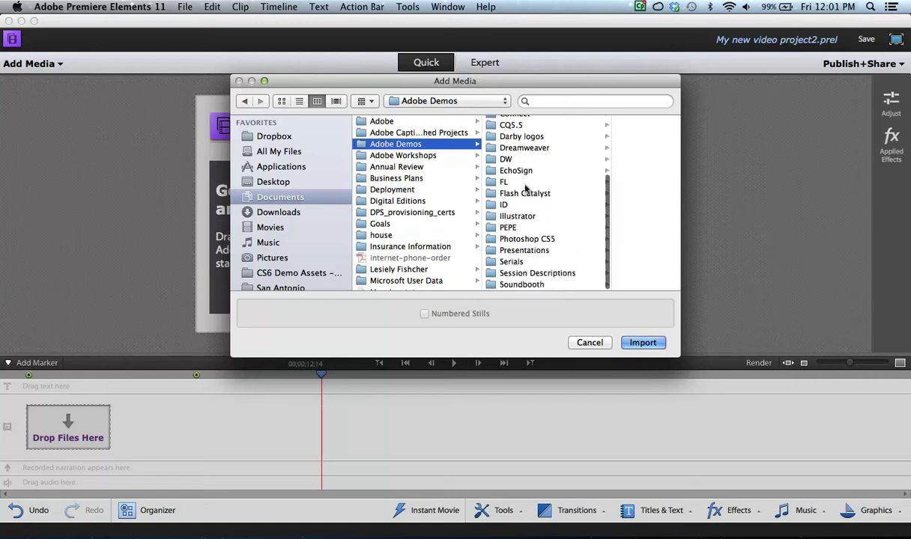
click(508, 228)
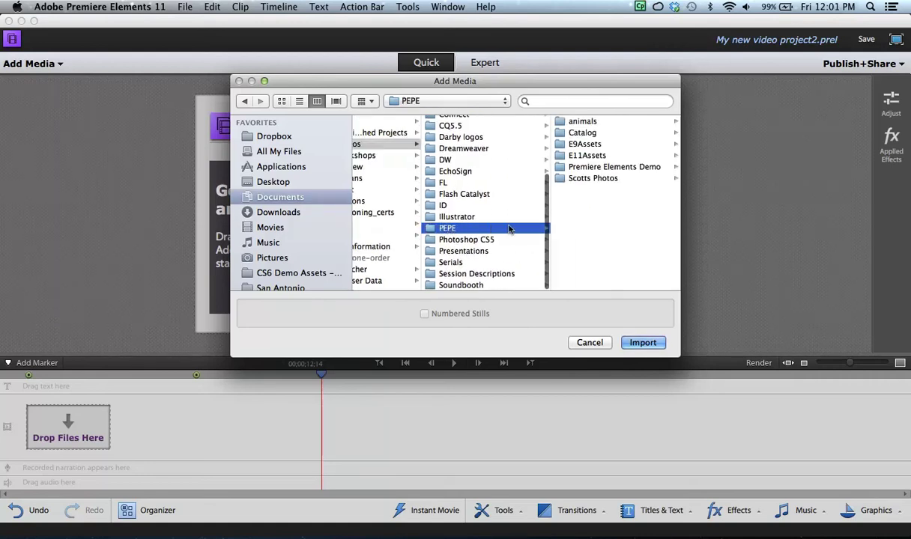
click(579, 166)
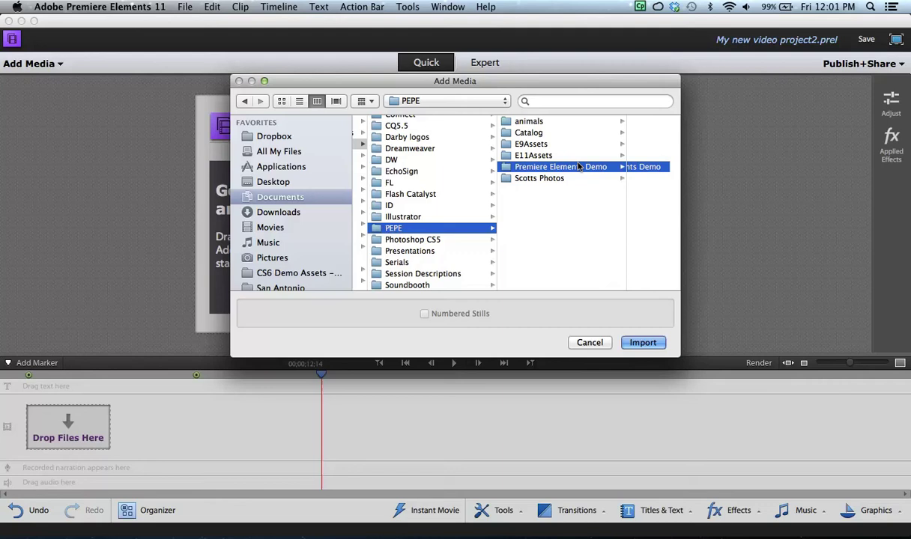
click(575, 121)
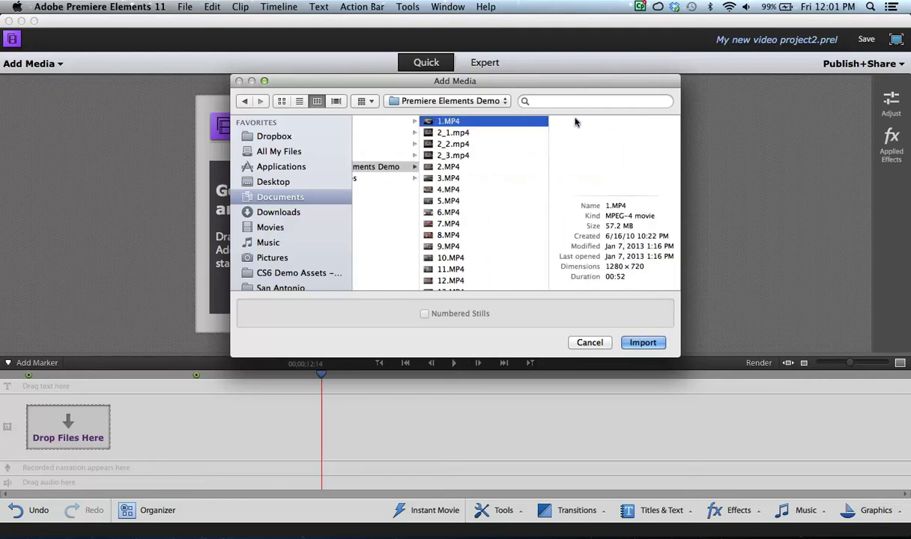
shift+click(501, 201)
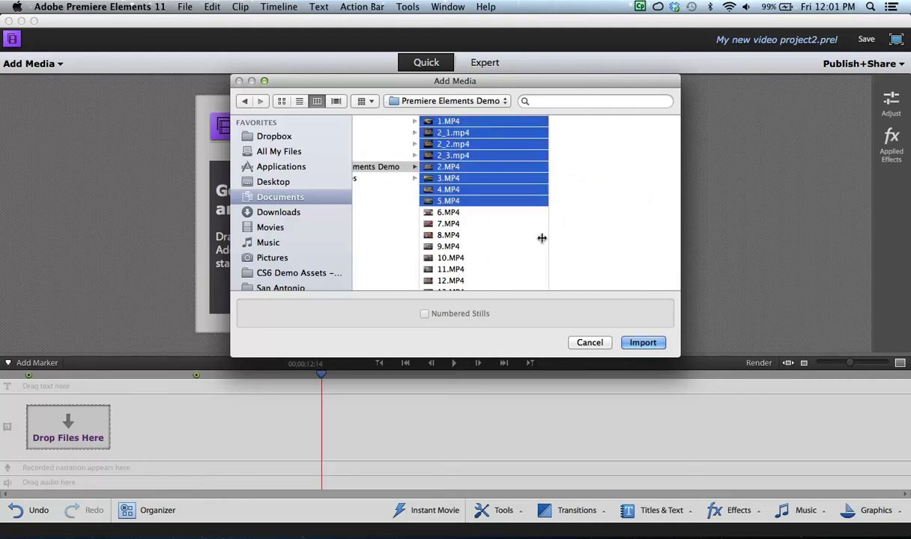
click(642, 342)
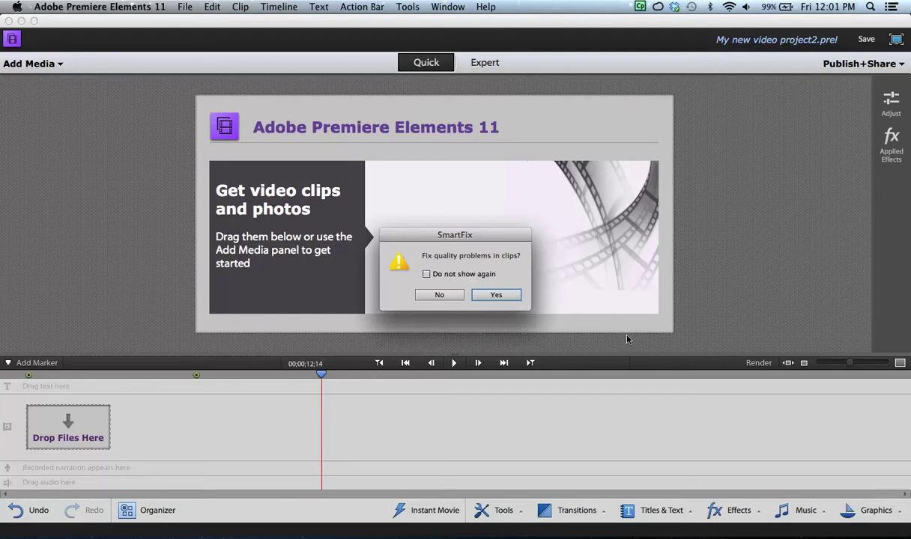
- Accept the SmartFix prompt, scrub the timeline to preview, then delete all clips from the video track
click(476, 296)
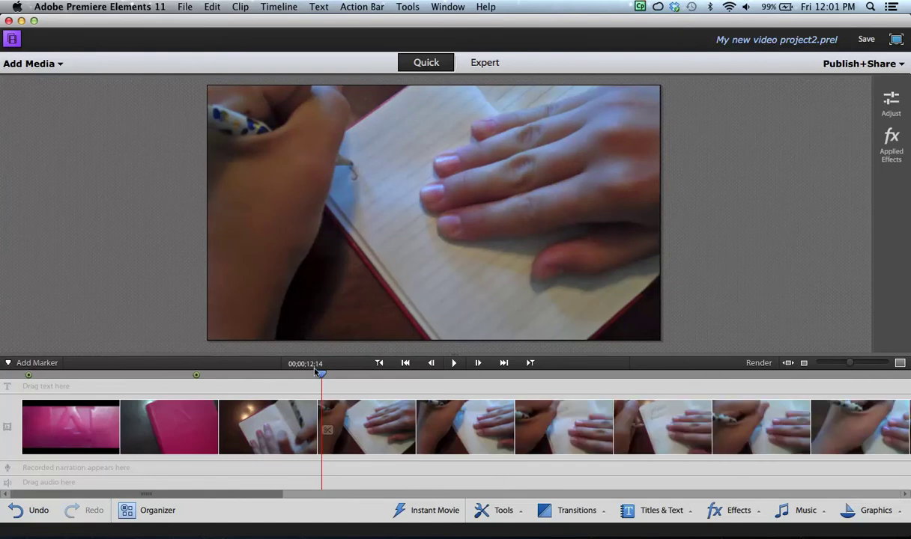
drag(316, 370, 390, 390)
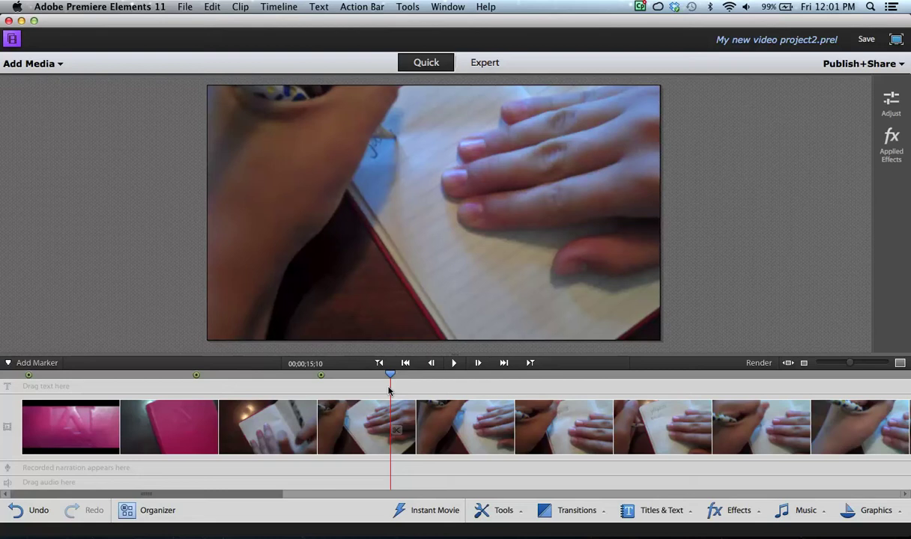
click(379, 409)
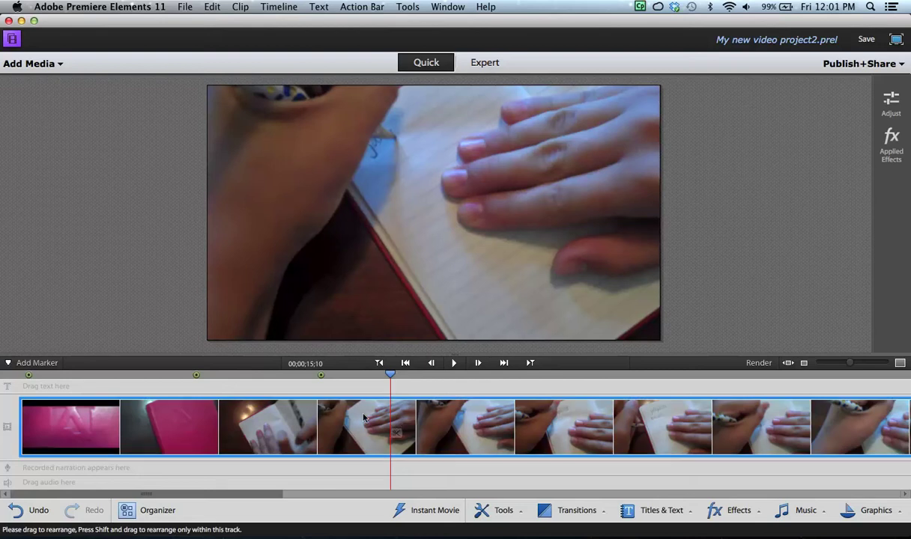
key(Delete)
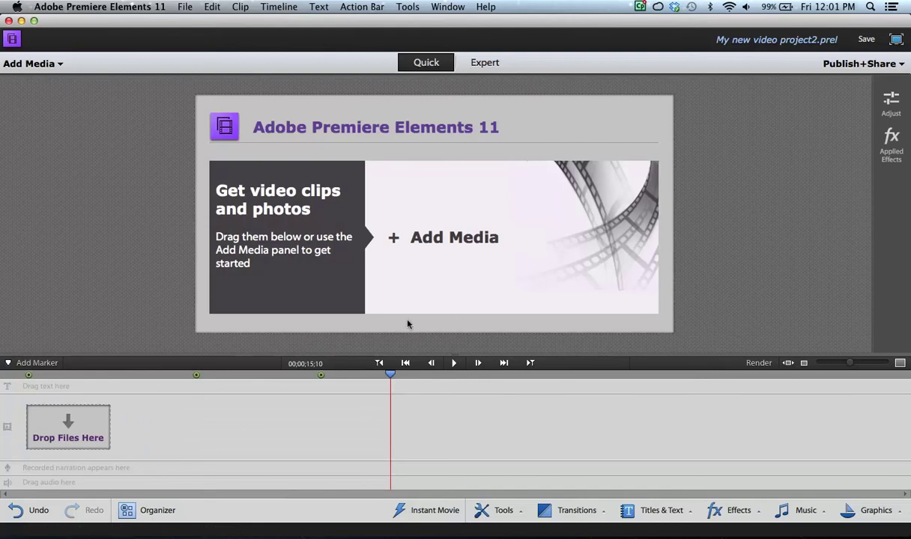
- In Expert view, re-import 1.MP4 through 5.MP4 from the Premiere Elements Demo folder
click(484, 64)
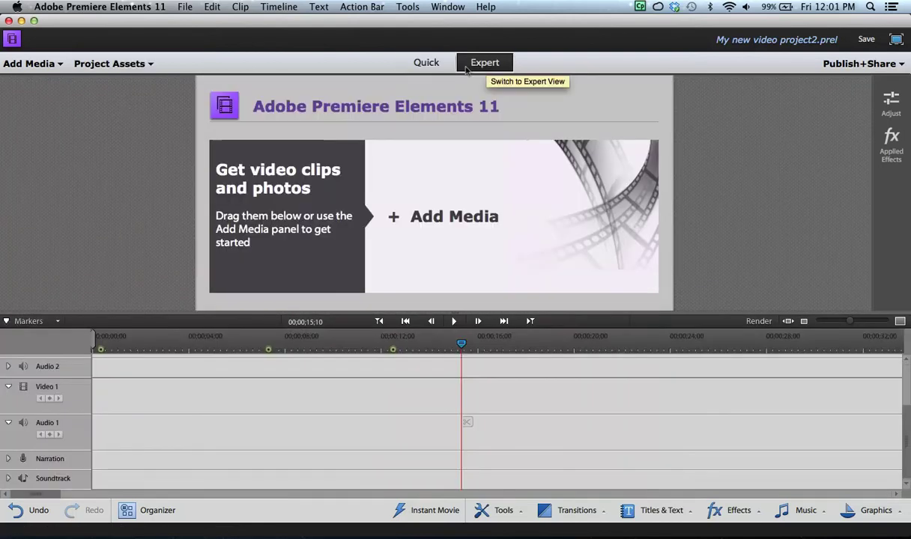
click(29, 64)
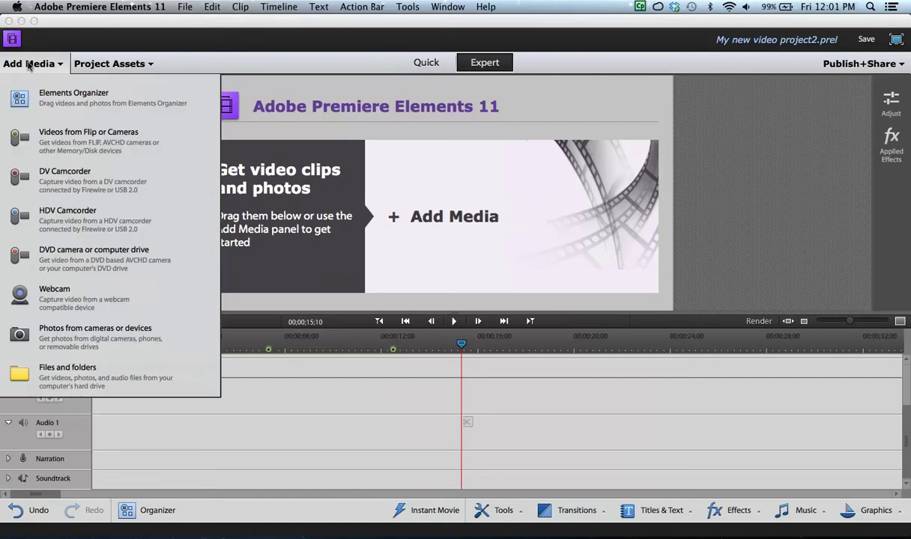
click(72, 367)
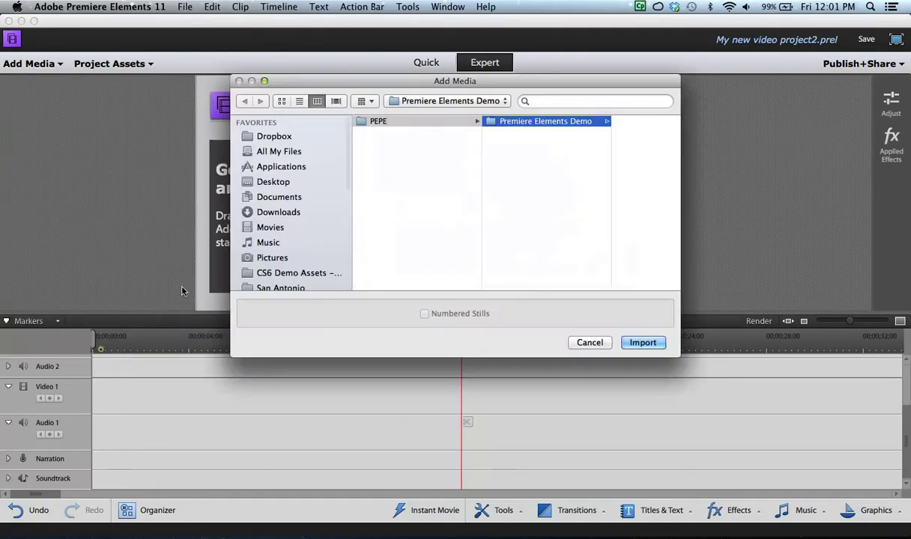
click(284, 197)
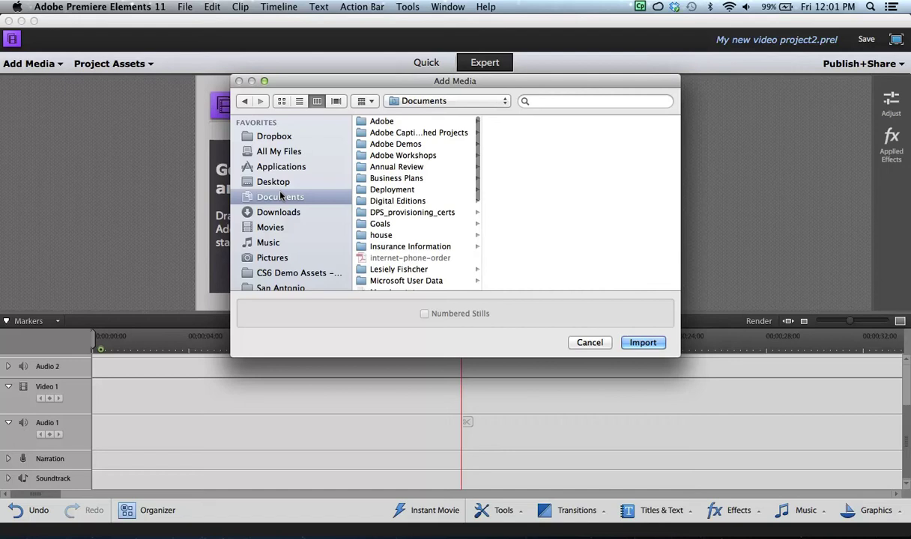
click(388, 142)
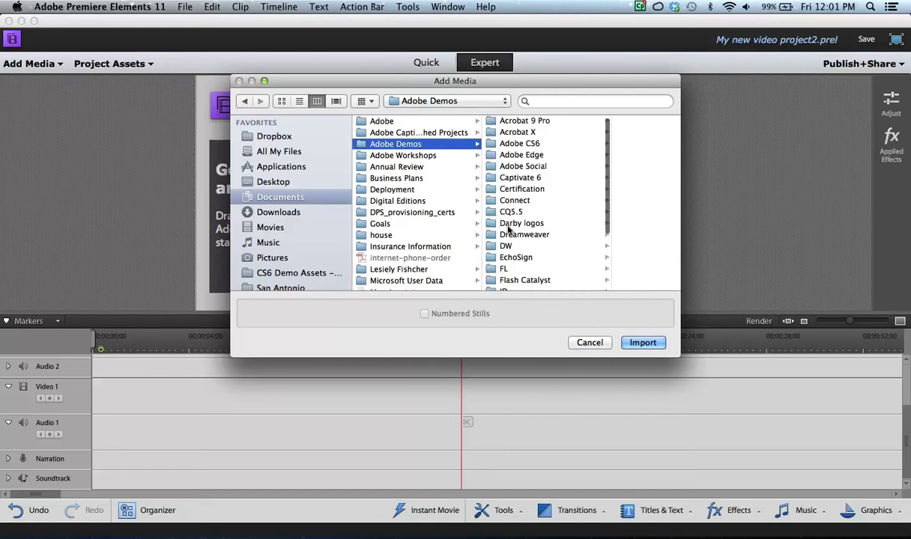
scroll(506, 227, down, 3)
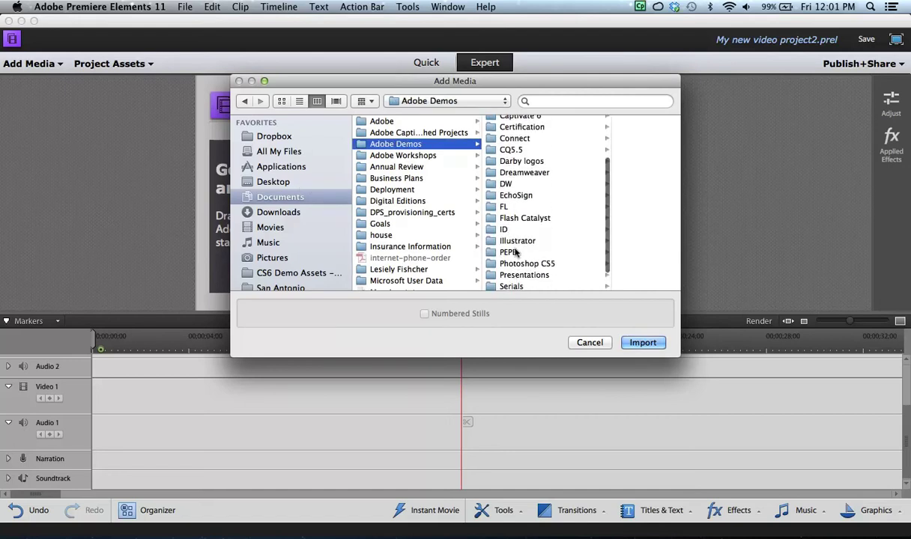
click(516, 252)
click(591, 164)
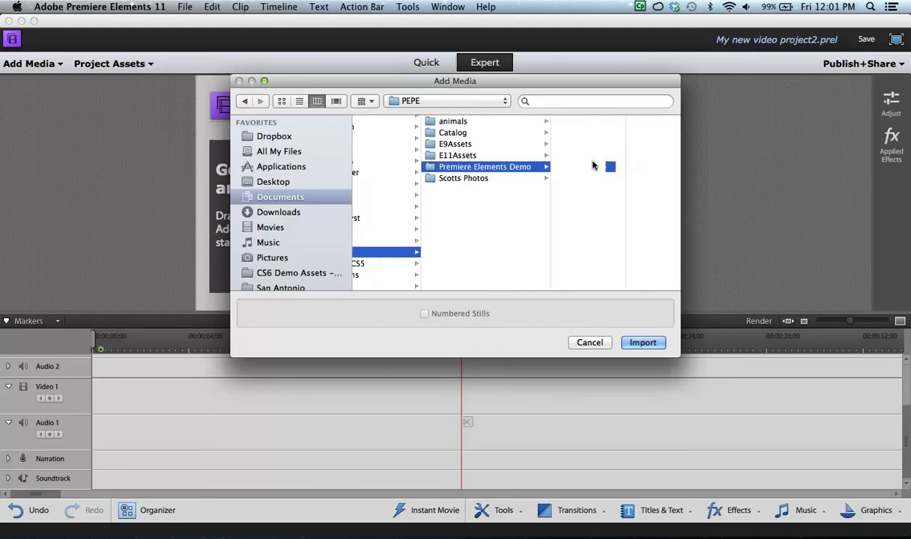
click(583, 121)
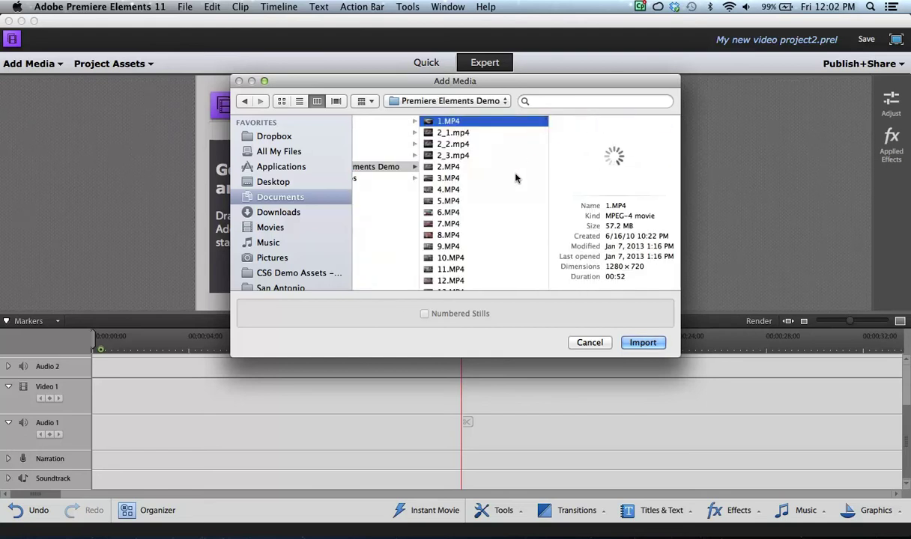
shift+click(447, 200)
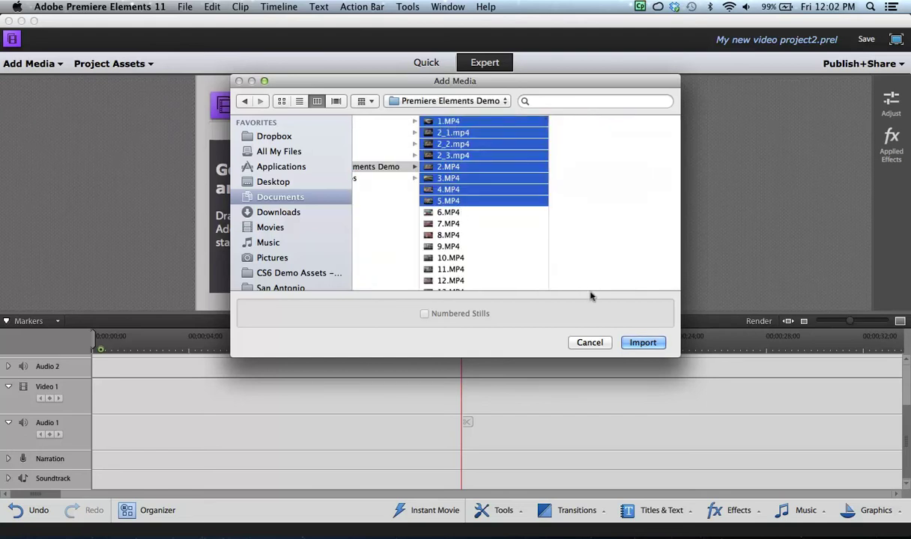
click(629, 340)
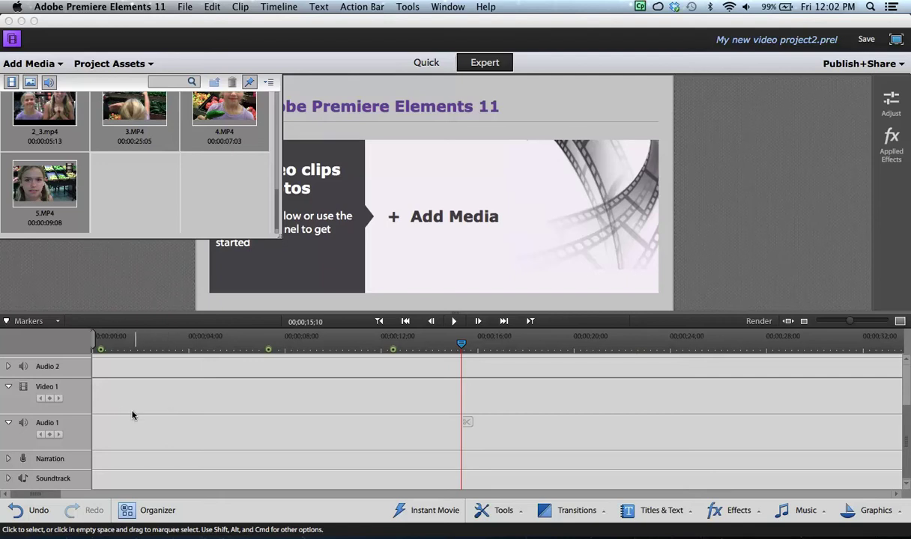
- Toggle the Project Assets panel off and on to show 1.MP4, 2.MP4 and 2_1.mp4
scroll(150, 159, up, 5)
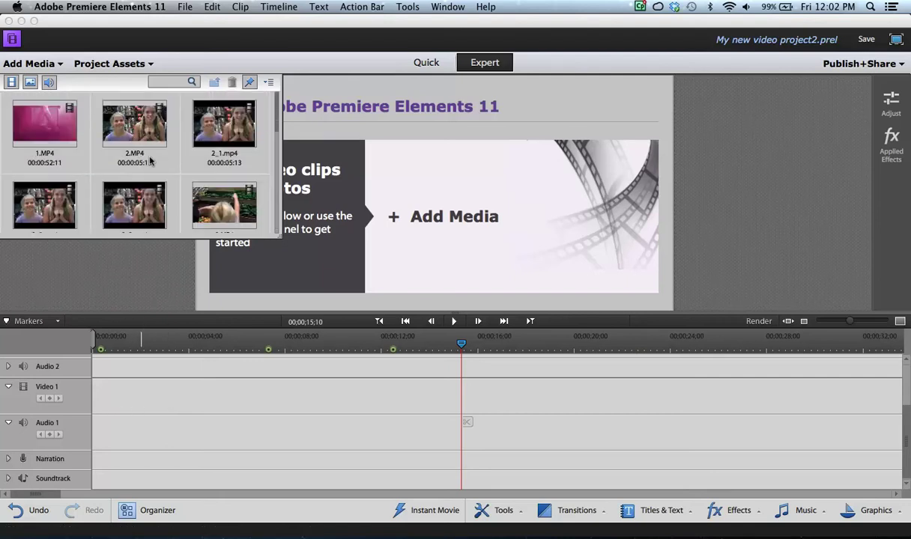
click(117, 60)
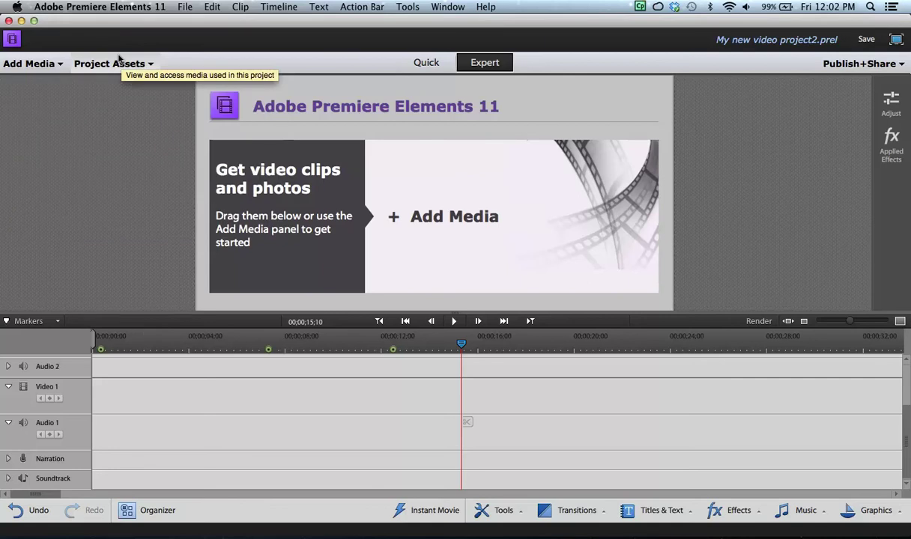
click(119, 59)
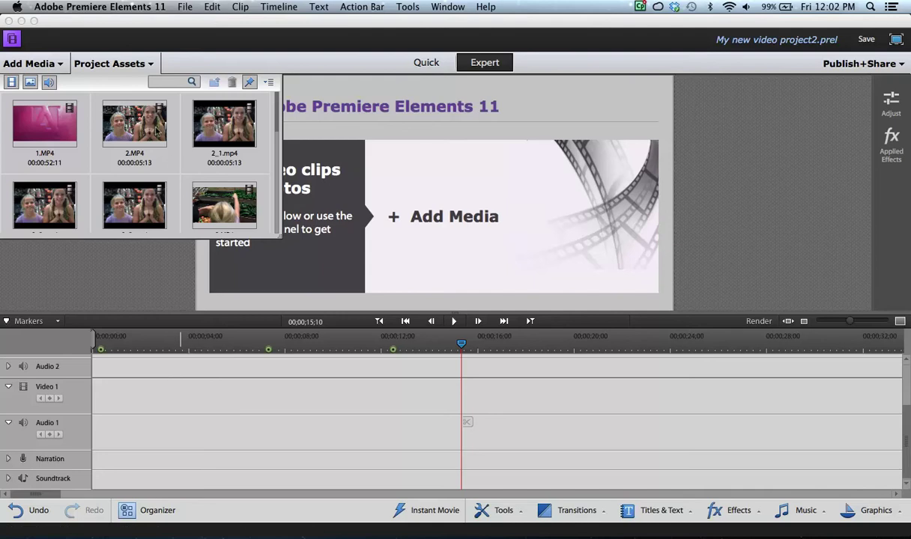
- Drag 2.MP4 and 2_1.mp4 onto Video 1, then move 2.MP4 to follow 2_1.mp4
drag(105, 115, 88, 403)
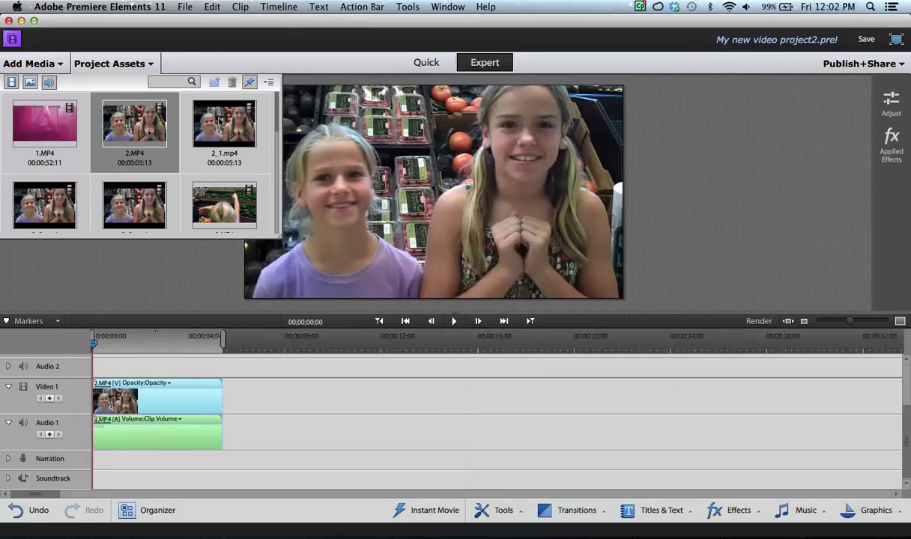
drag(224, 124, 223, 406)
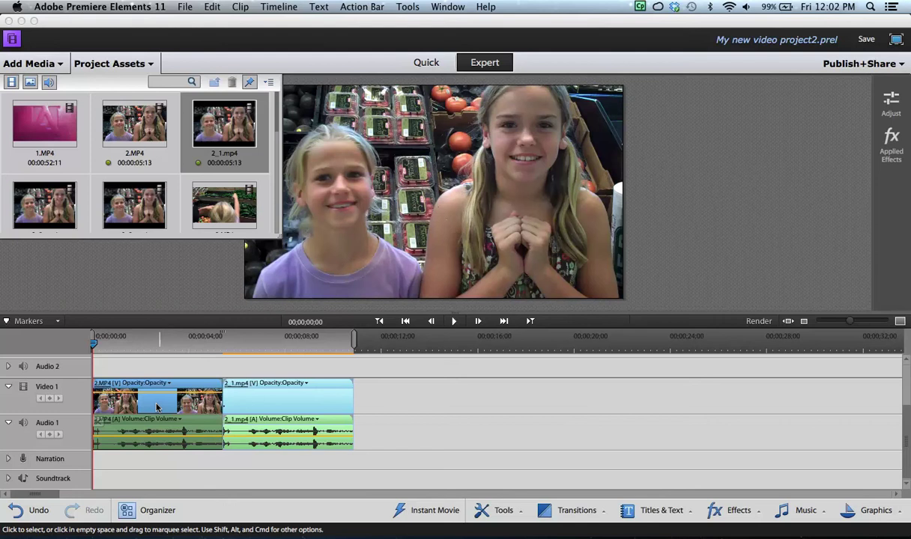
drag(159, 393, 431, 429)
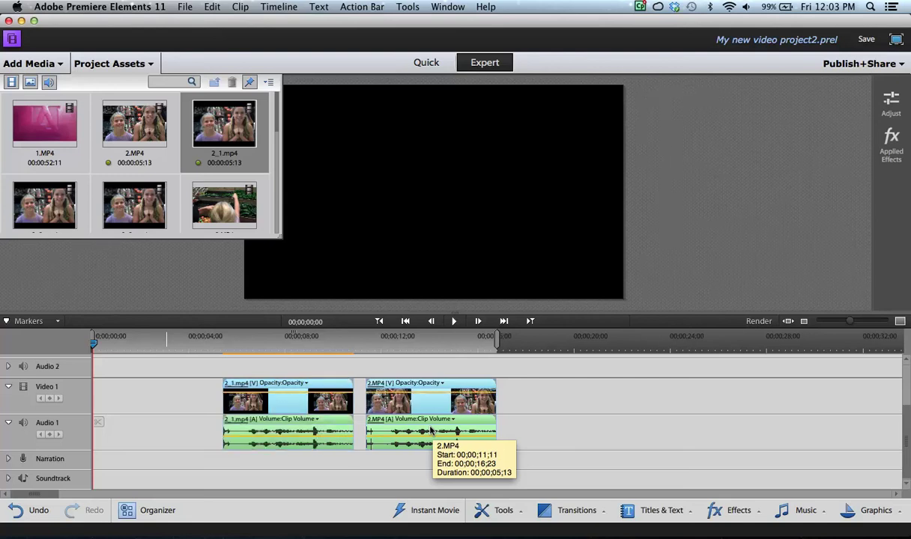
- Undo the timeline clips, clear all Project Assets, close the panel and switch to Quick view
key(super+z)
click(129, 133)
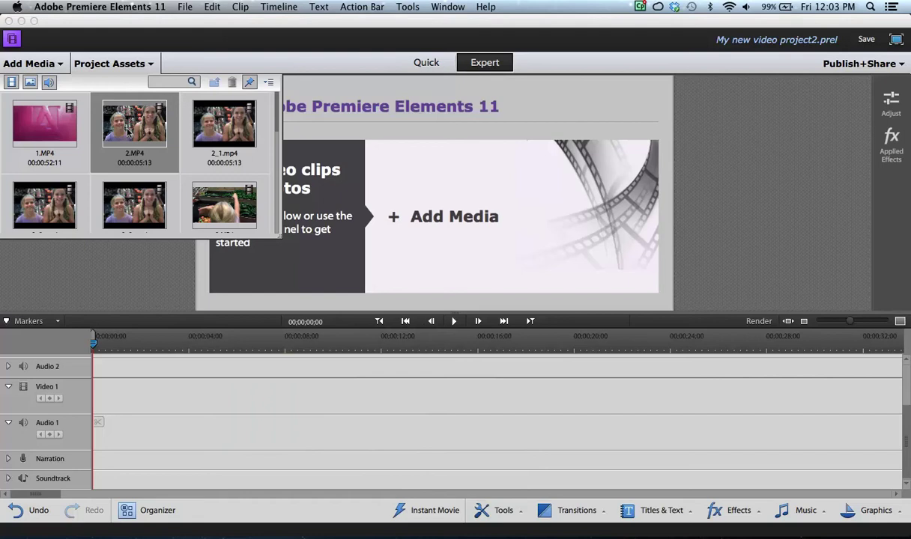
key(super+a)
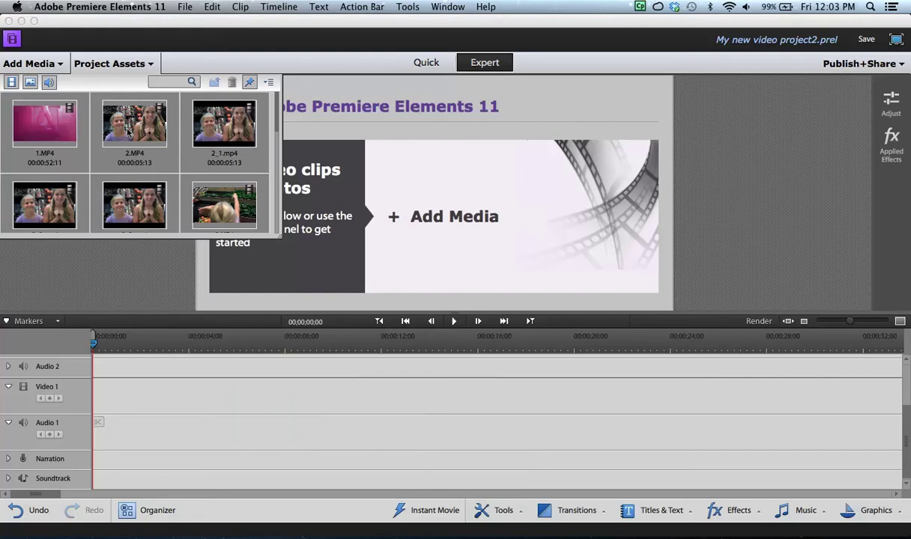
right_click(129, 133)
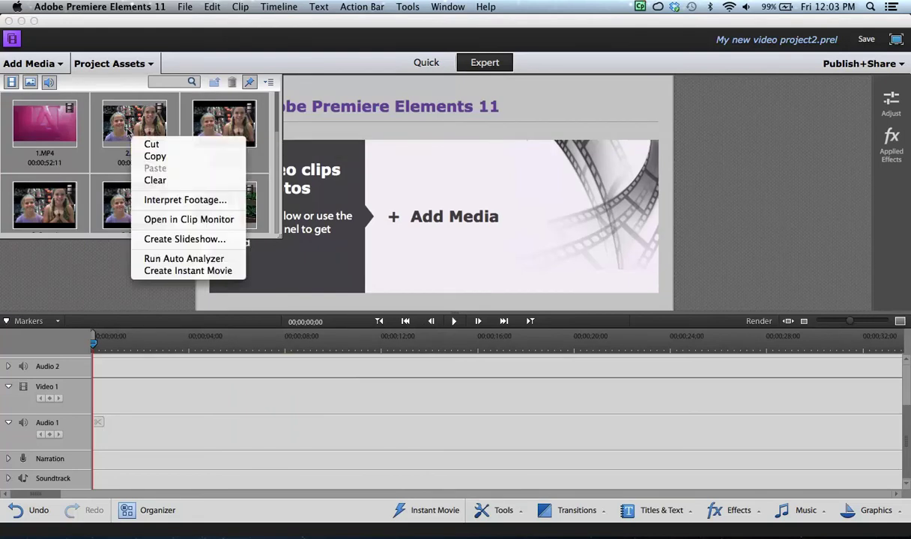
click(149, 181)
click(137, 64)
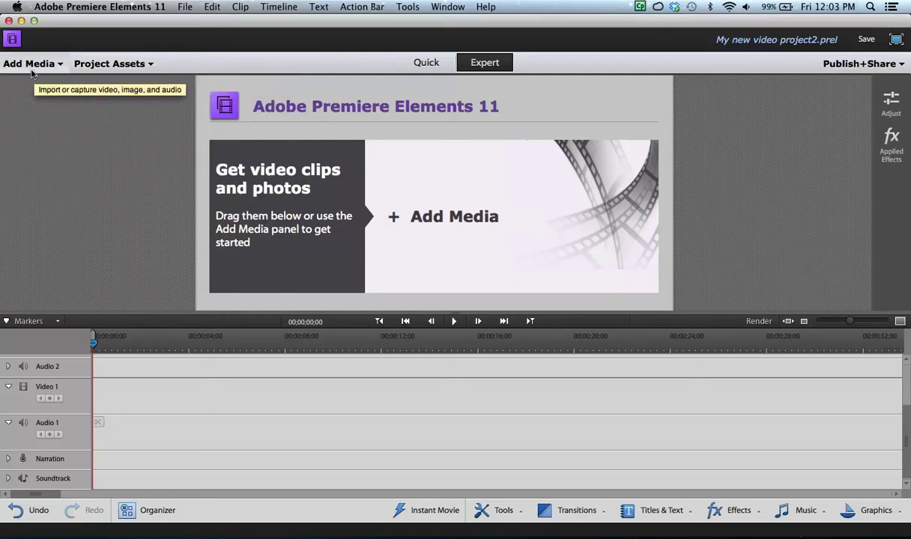
click(424, 63)
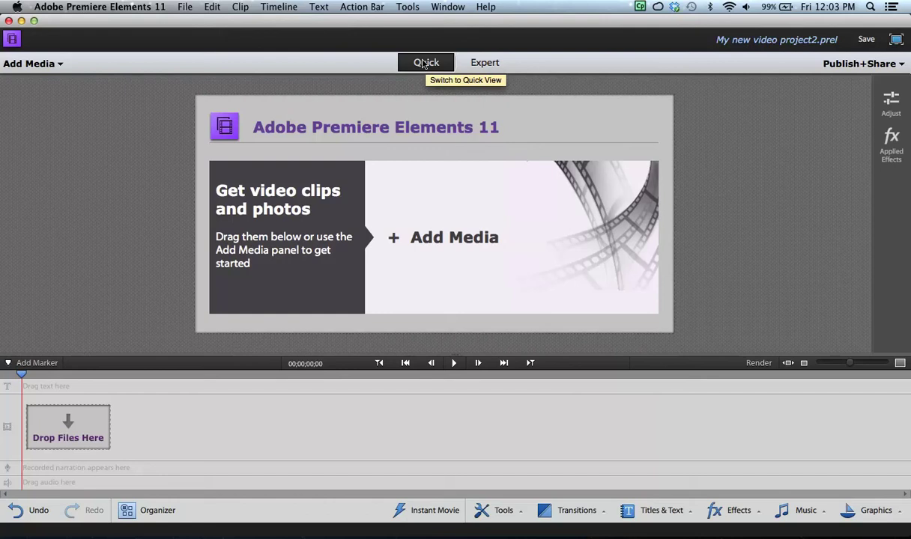
- Open Elements Organizer from Add Media and select album clips 1 through 4
click(12, 66)
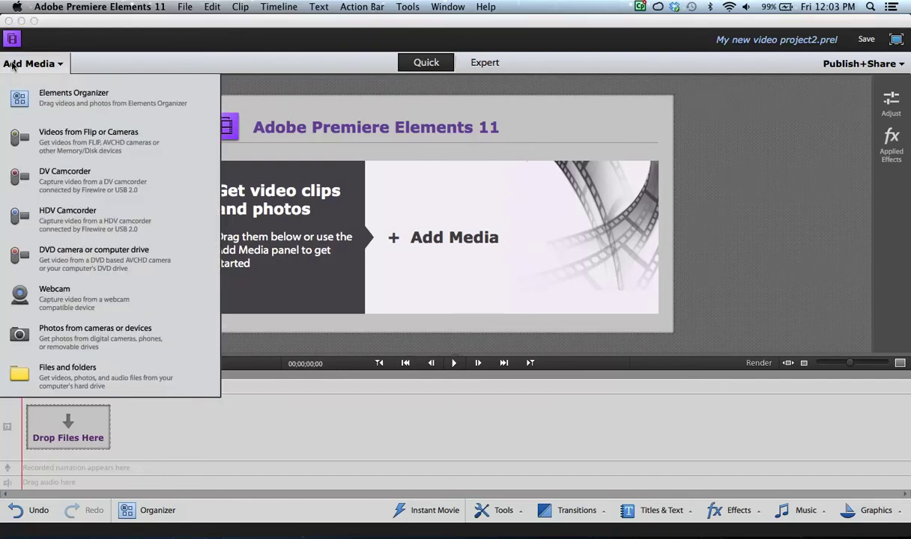
click(22, 93)
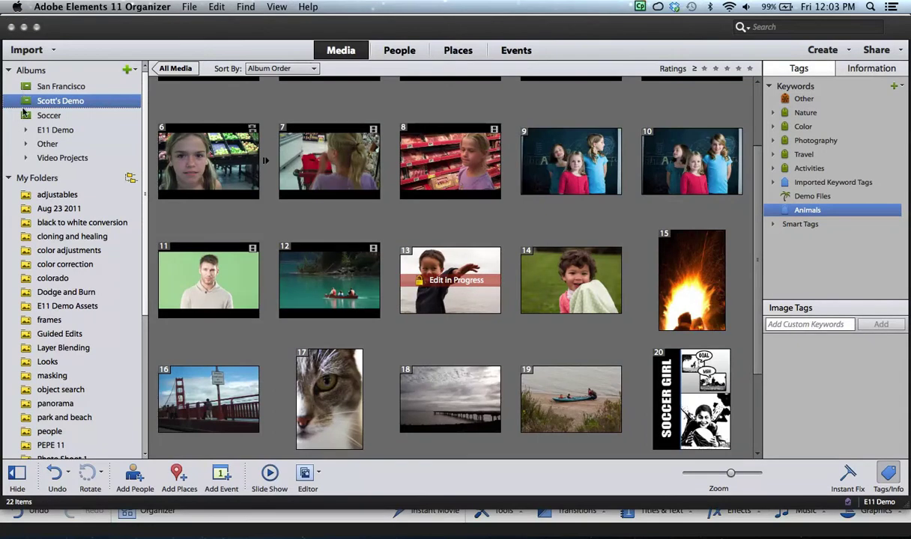
scroll(292, 154, up, 3)
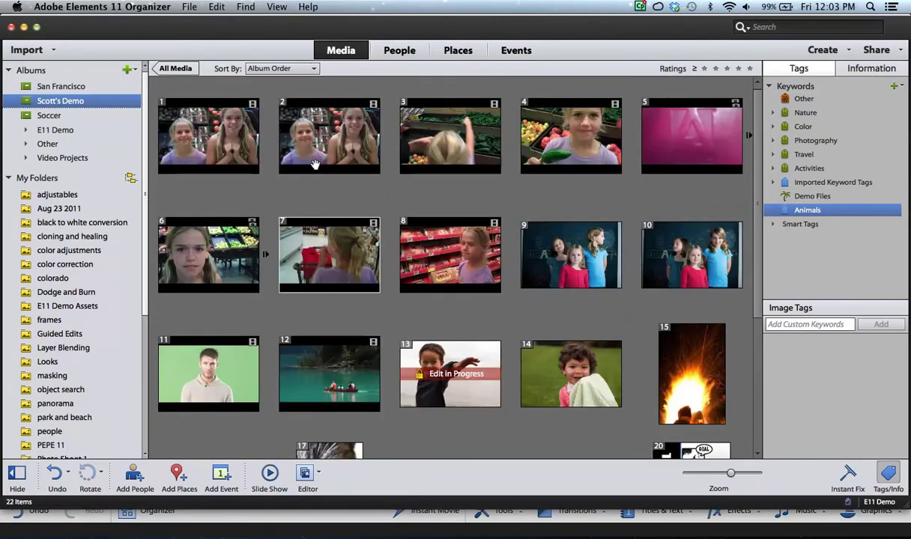
click(209, 124)
shift+click(553, 113)
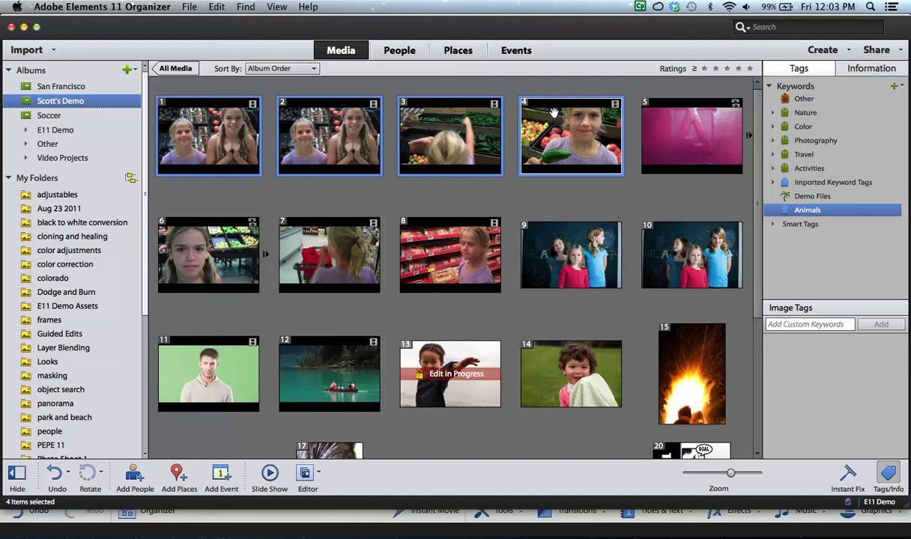
- Send the four selected clips to the Video Editor
right_click(327, 116)
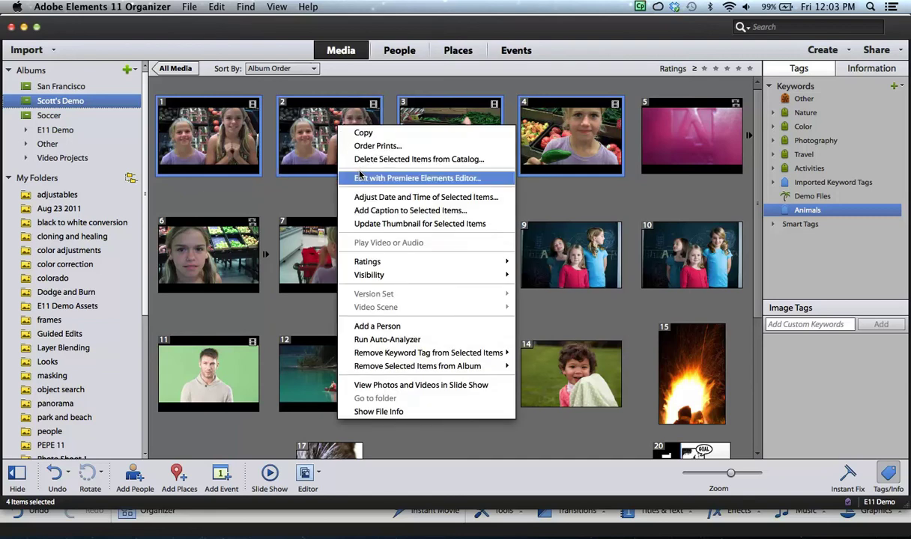
click(314, 472)
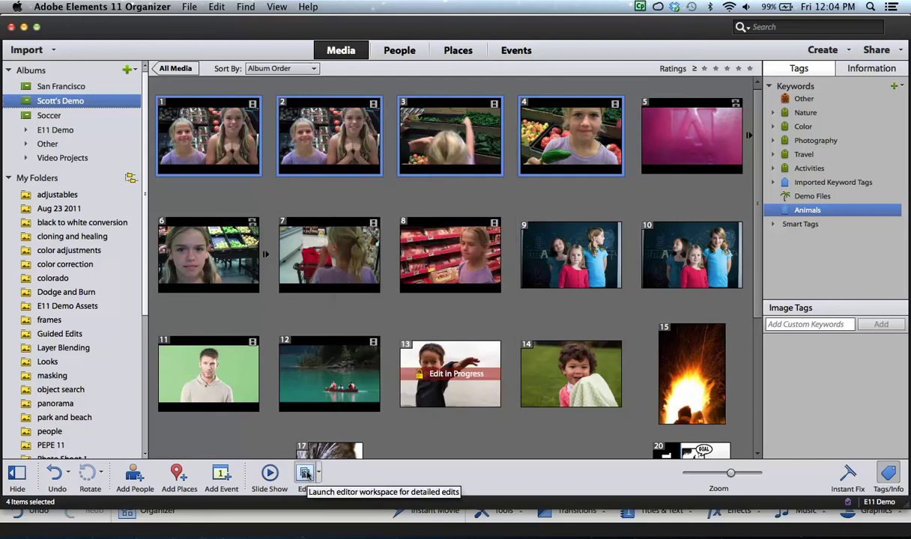
click(317, 472)
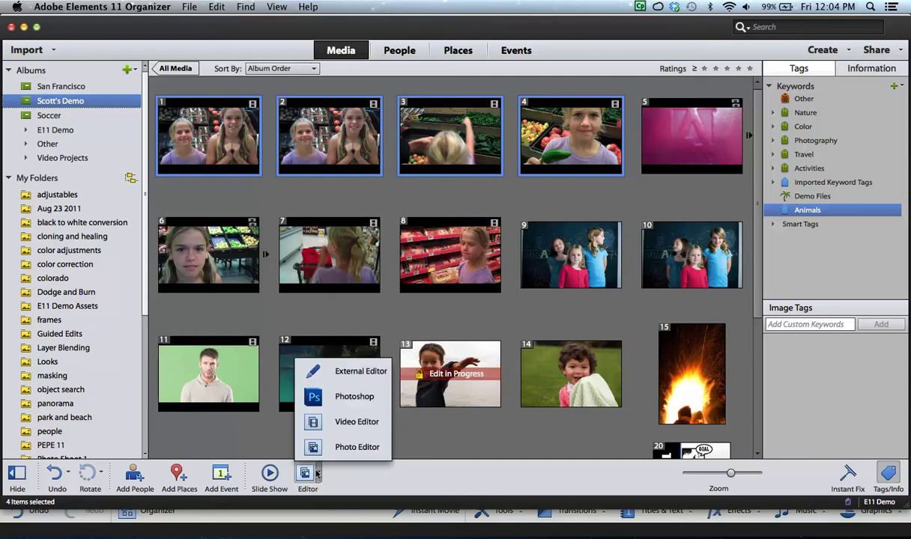
click(338, 421)
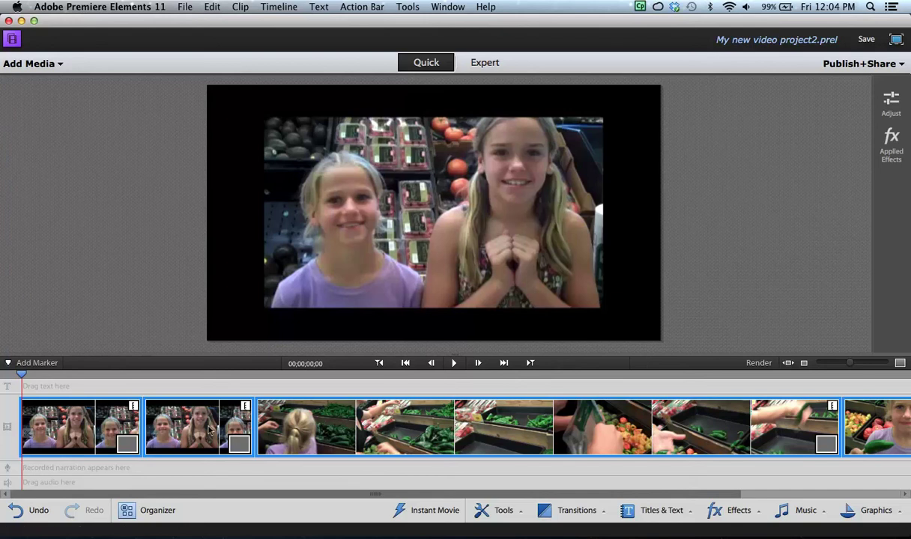
- Move the playhead to 00;00;30;26 and delete all four Organizer clips from the Quick timeline
click(774, 432)
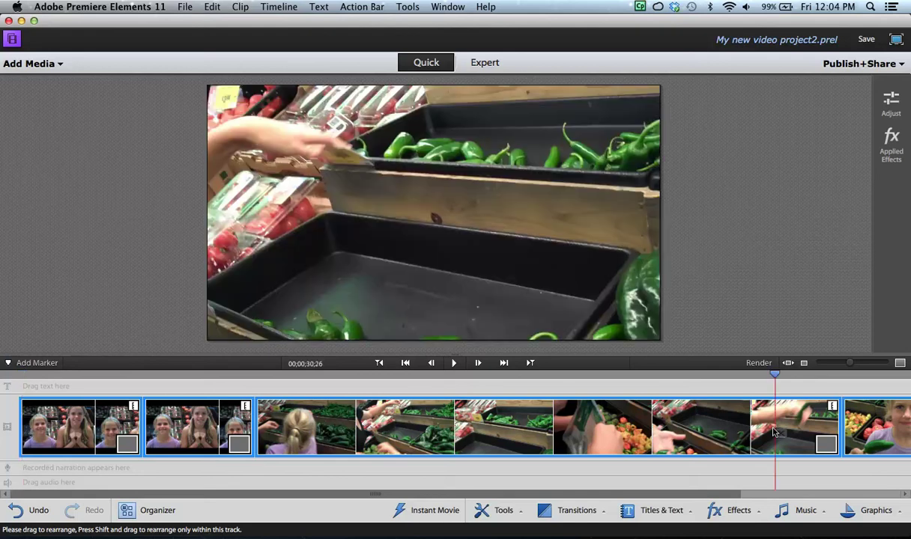
key(Delete)
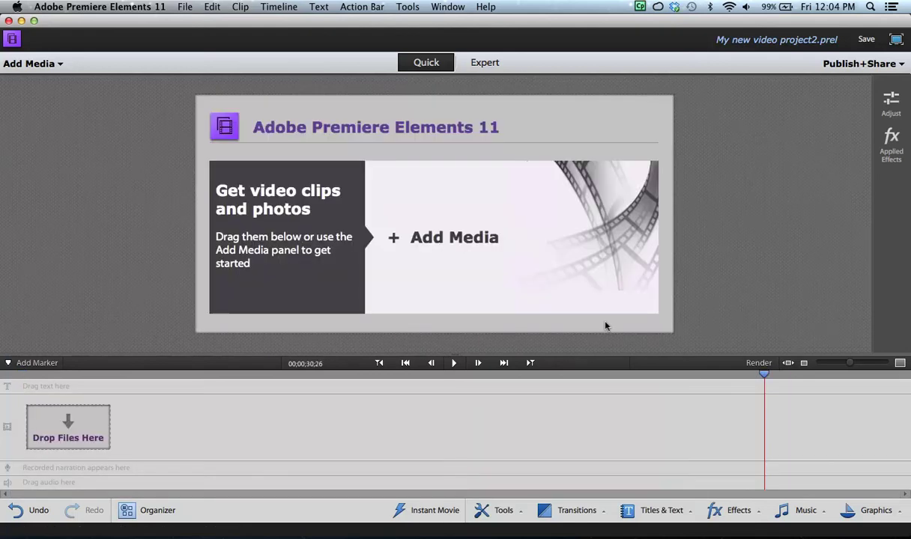
- In Expert view, send clips 1–4 from Elements Organizer to the Video Editor
click(466, 58)
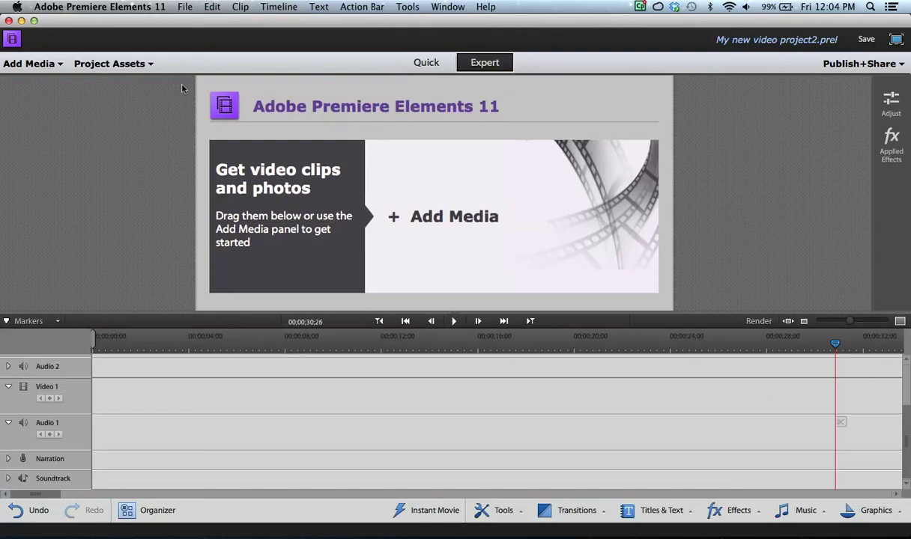
click(46, 63)
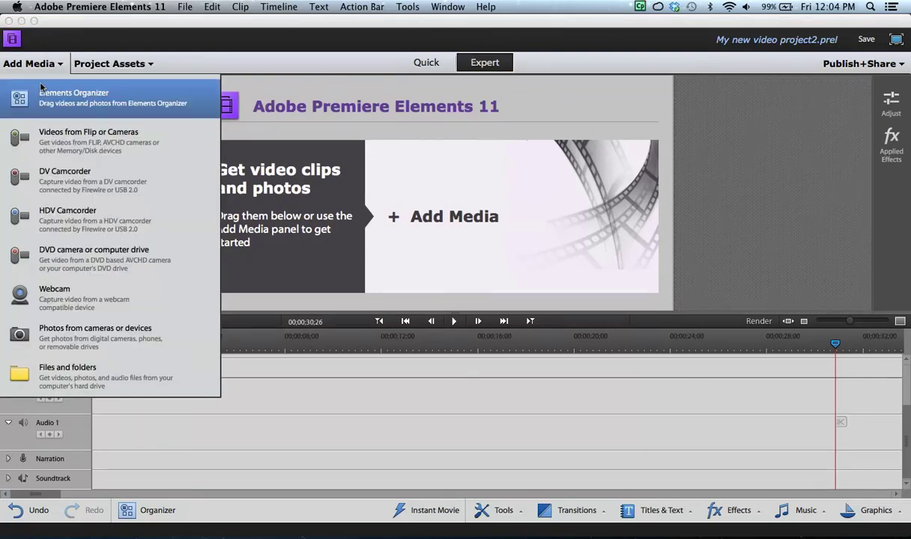
click(40, 92)
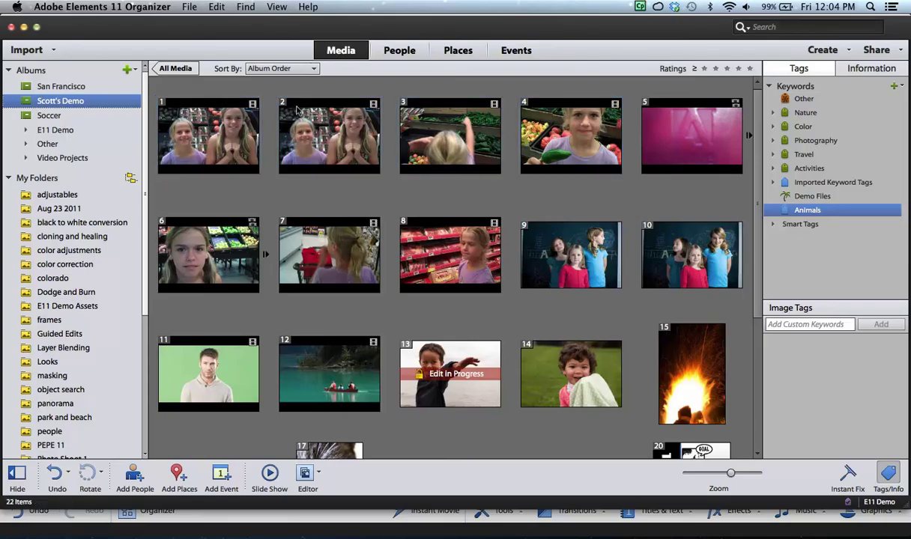
click(240, 117)
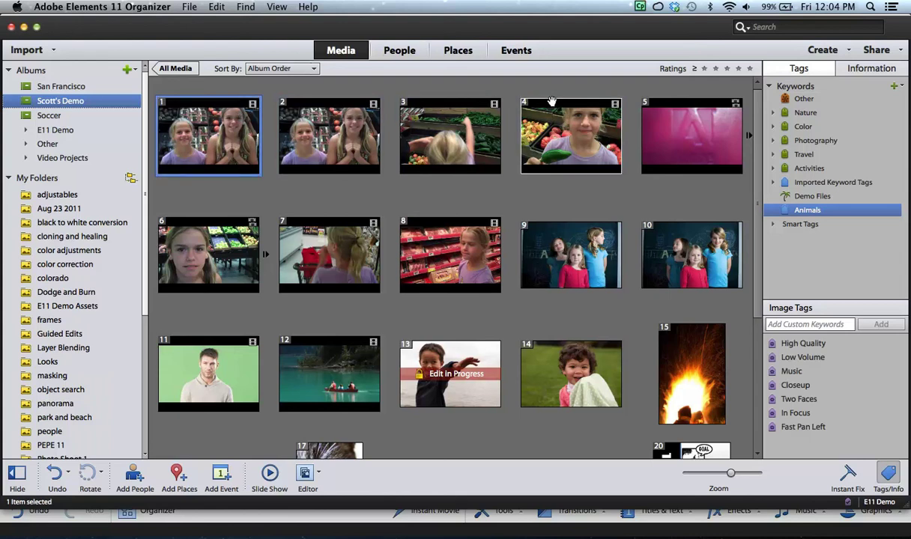
shift+click(523, 101)
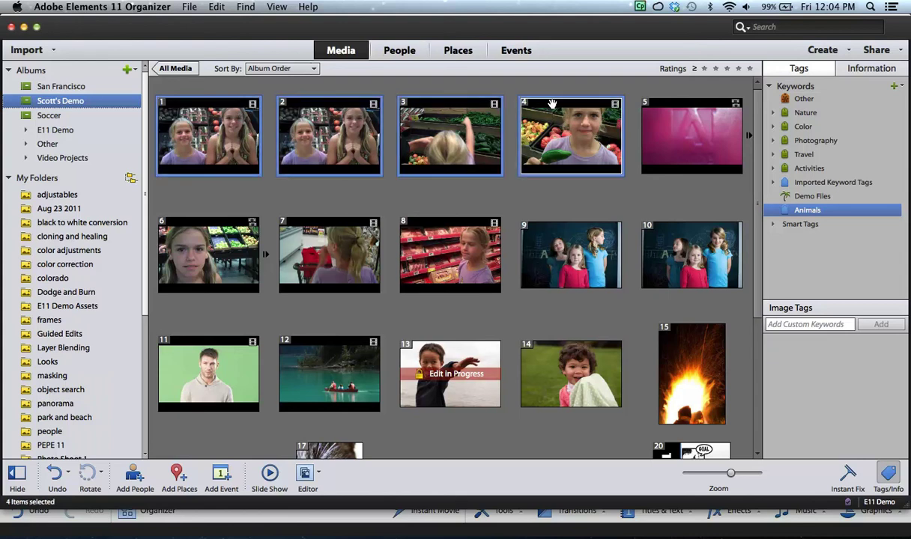
click(305, 473)
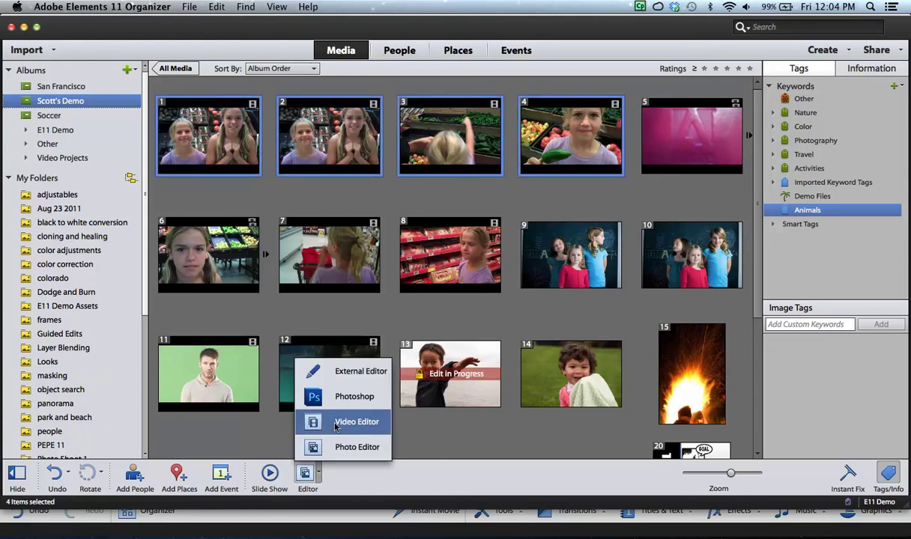
click(336, 423)
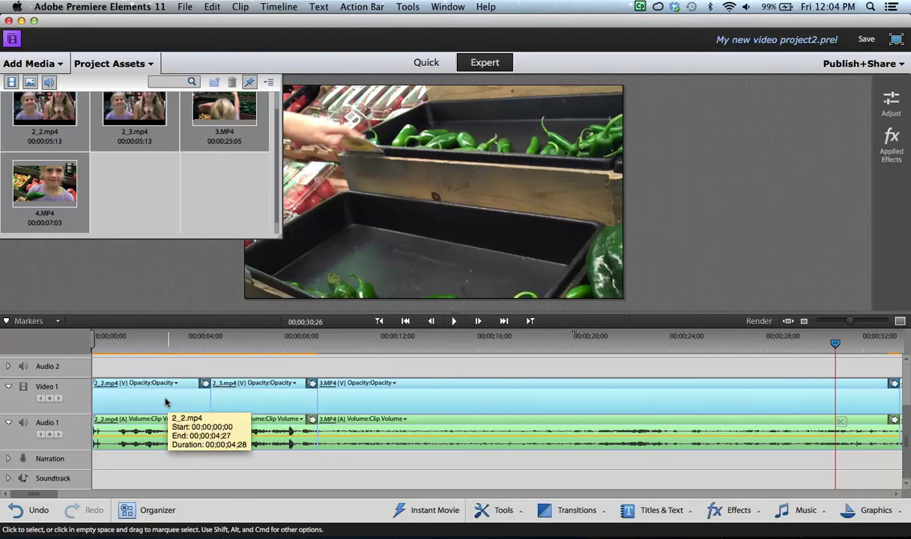
- Open and dismiss the Add Media import sources list twice, leaving the timeline unchanged
click(26, 62)
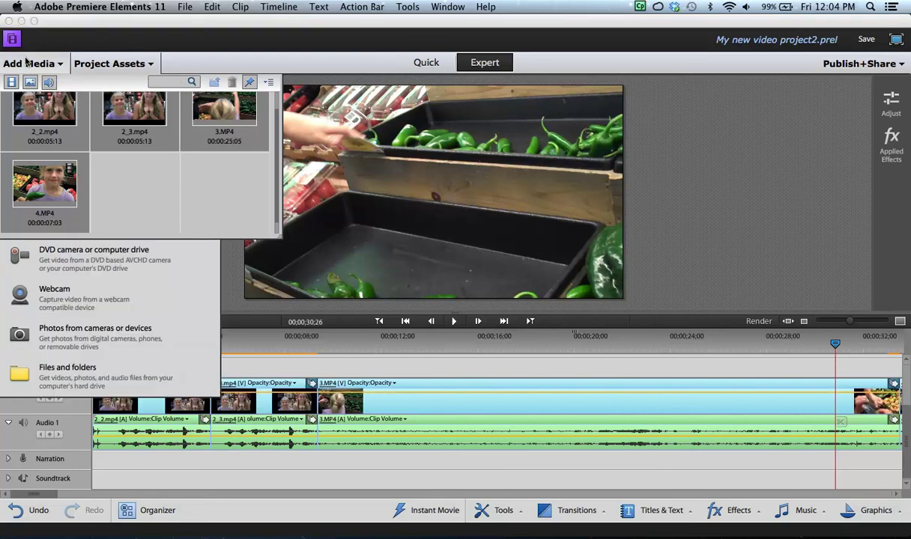
click(696, 202)
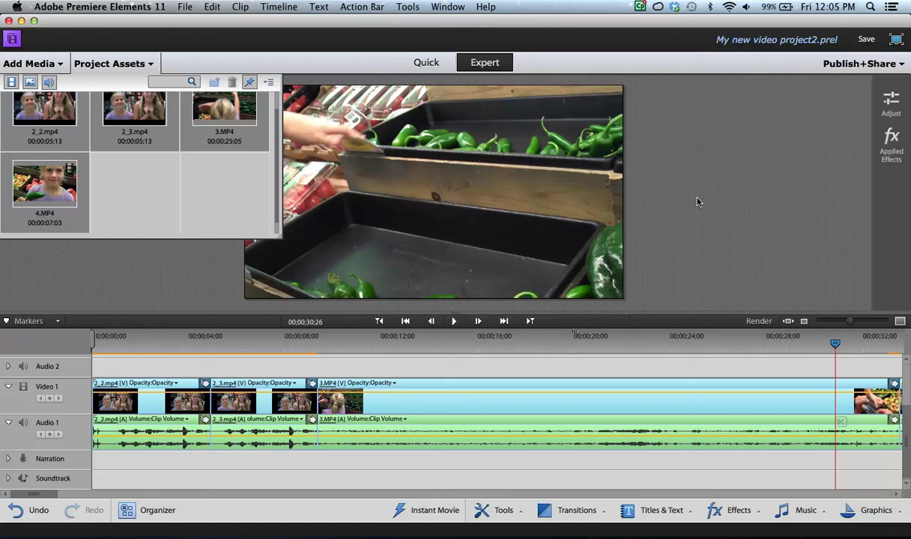
click(13, 63)
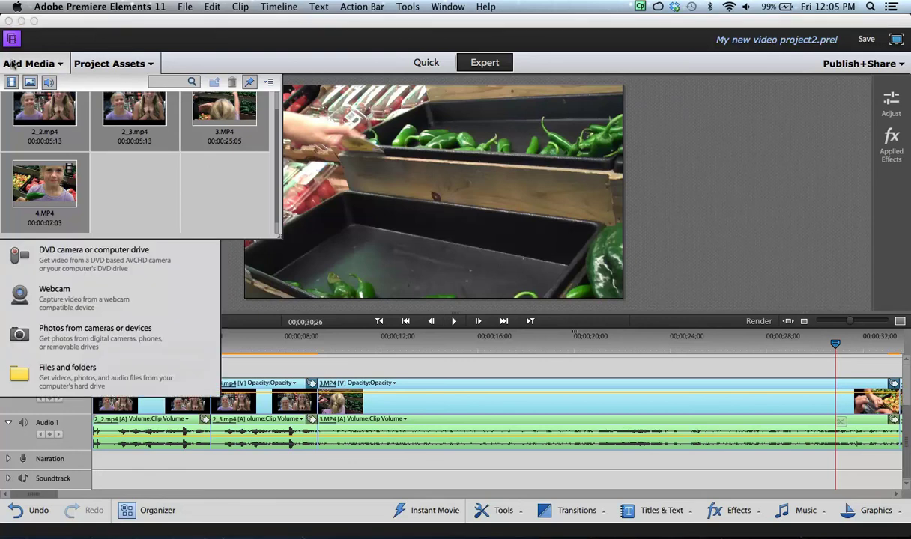
click(13, 64)
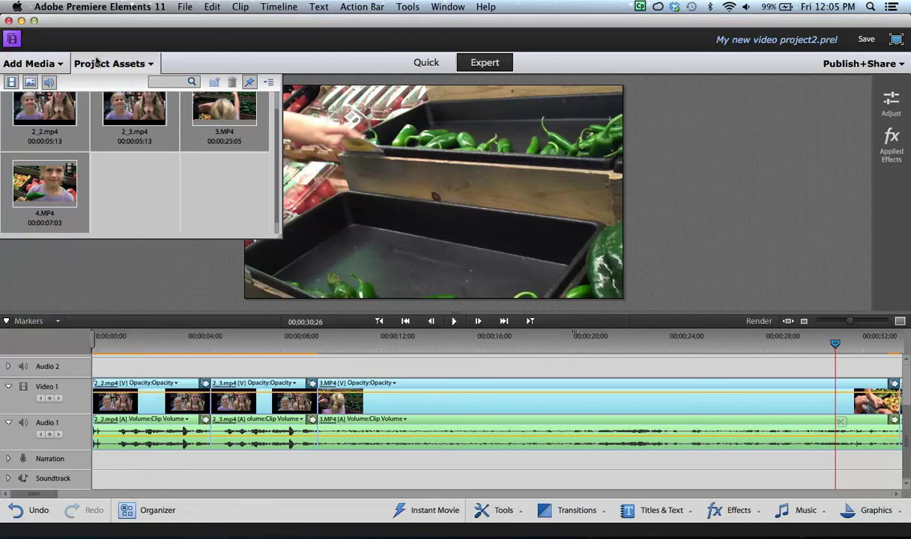